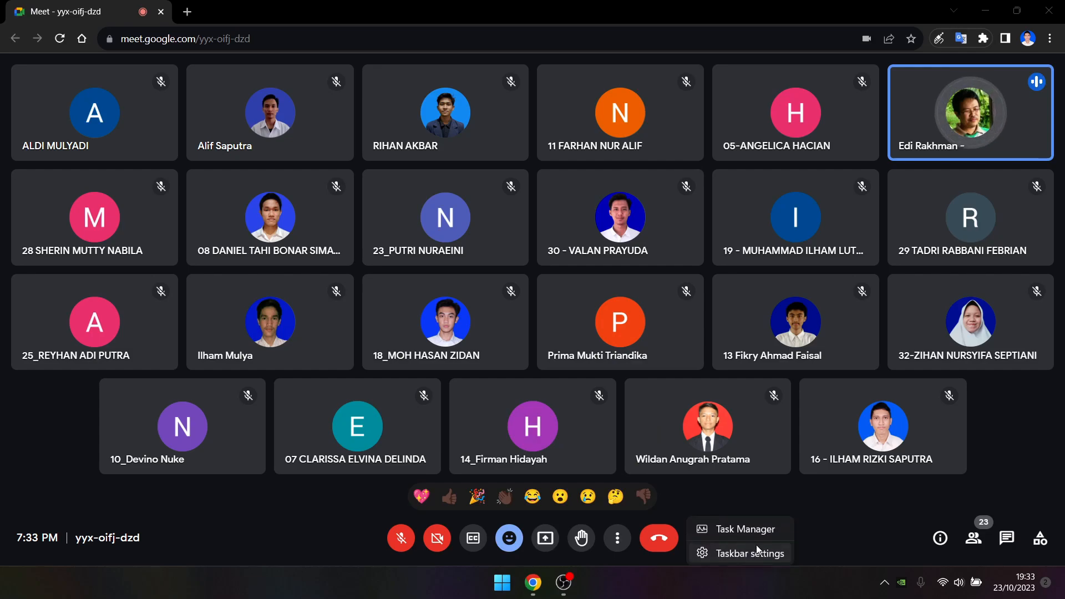
- Turn on automatic hiding of the taskbar in the Windows taskbar behaviors and return to the meeting
click(749, 524)
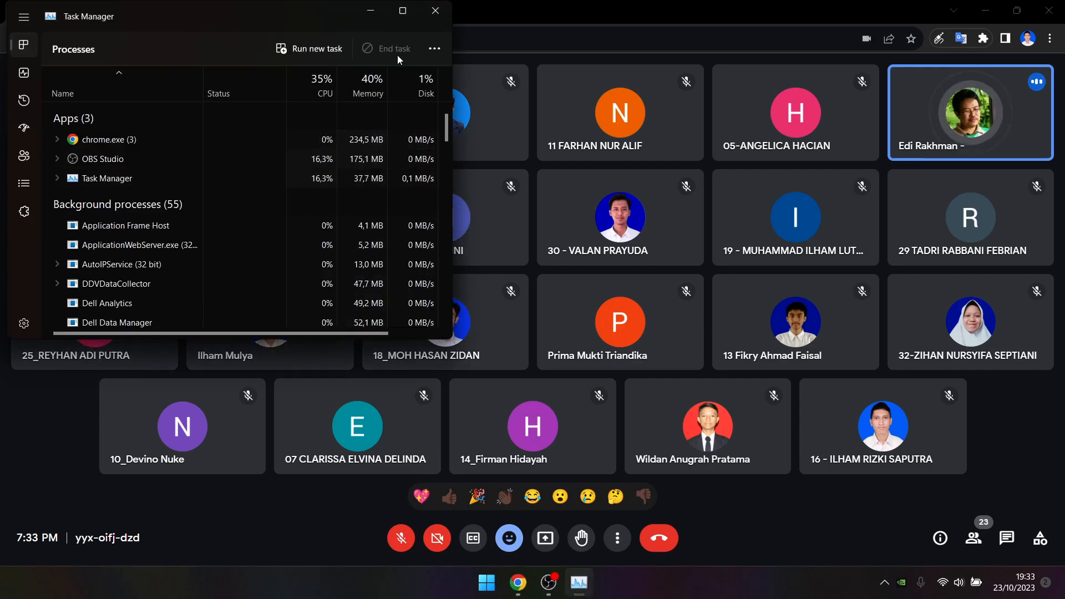
click(436, 11)
right_click(759, 585)
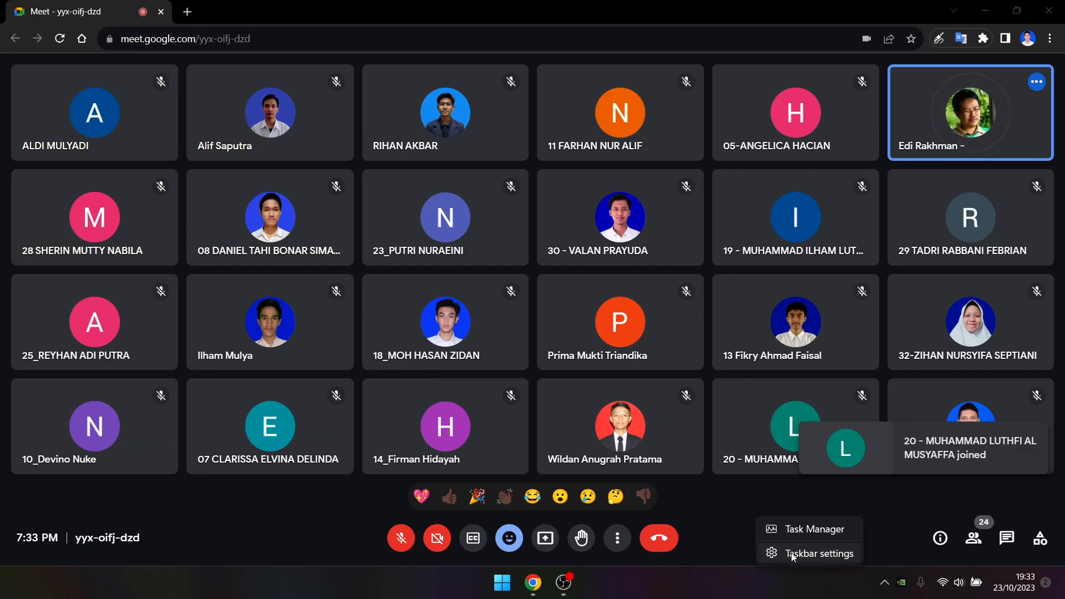
click(791, 553)
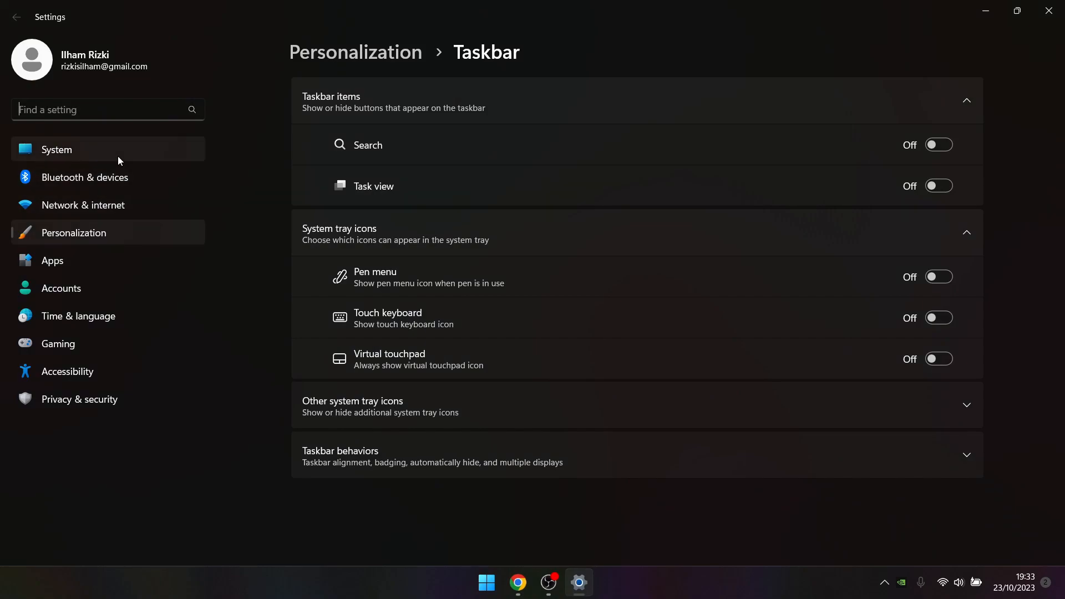
click(441, 446)
click(339, 532)
click(1048, 9)
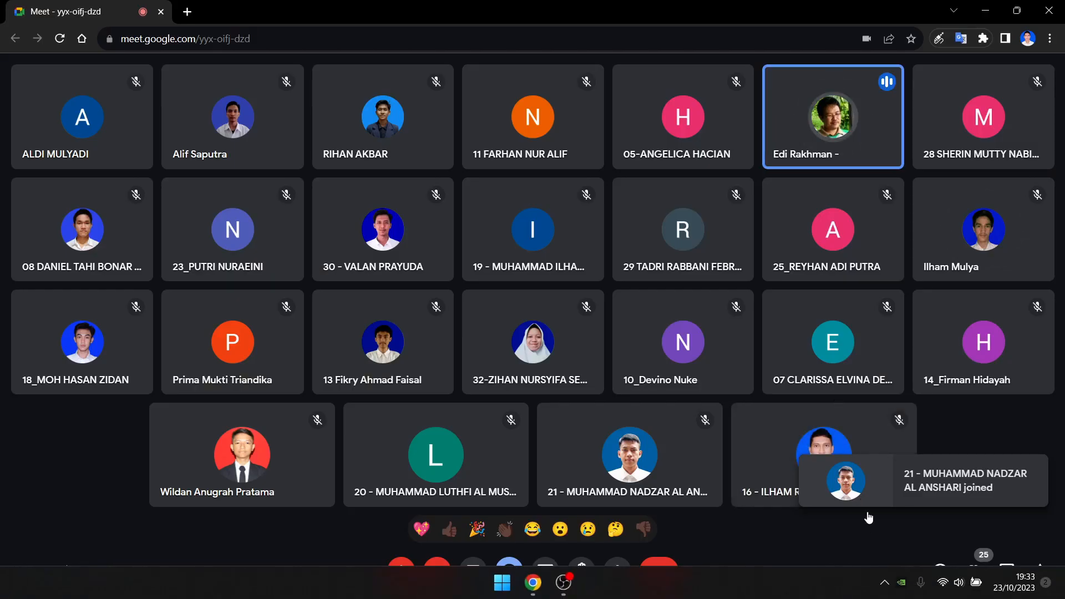
key(super)
key(super)
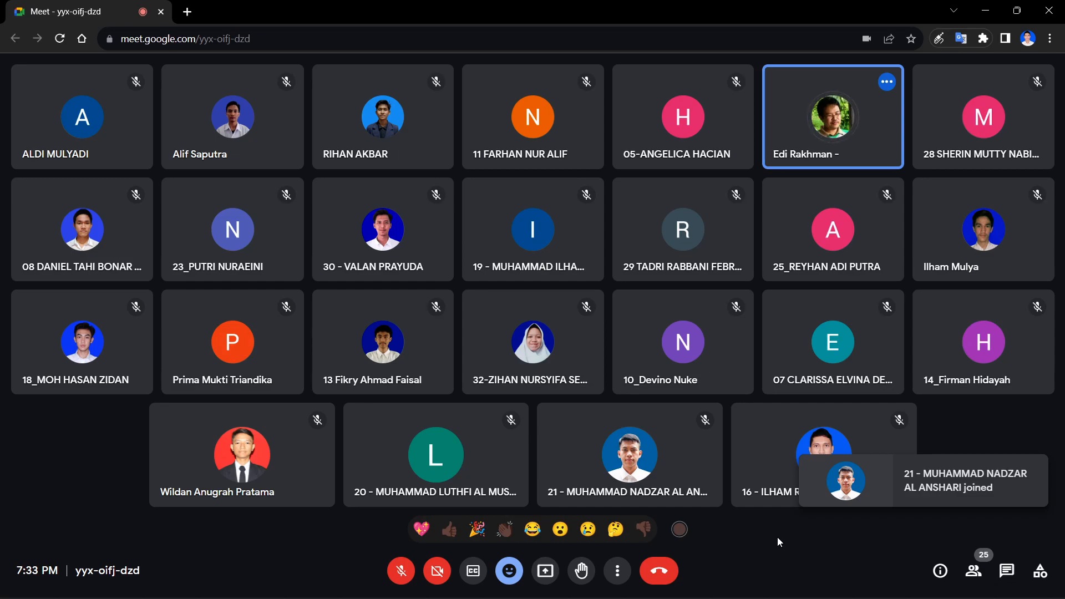
- Raise the system volume by several levels for the meeting audio
key(XF86AudioRaiseVolume)
key(XF86AudioRaiseVolume)
key(XF86AudioRaiseVolume)
key(XF86AudioRaiseVolume)
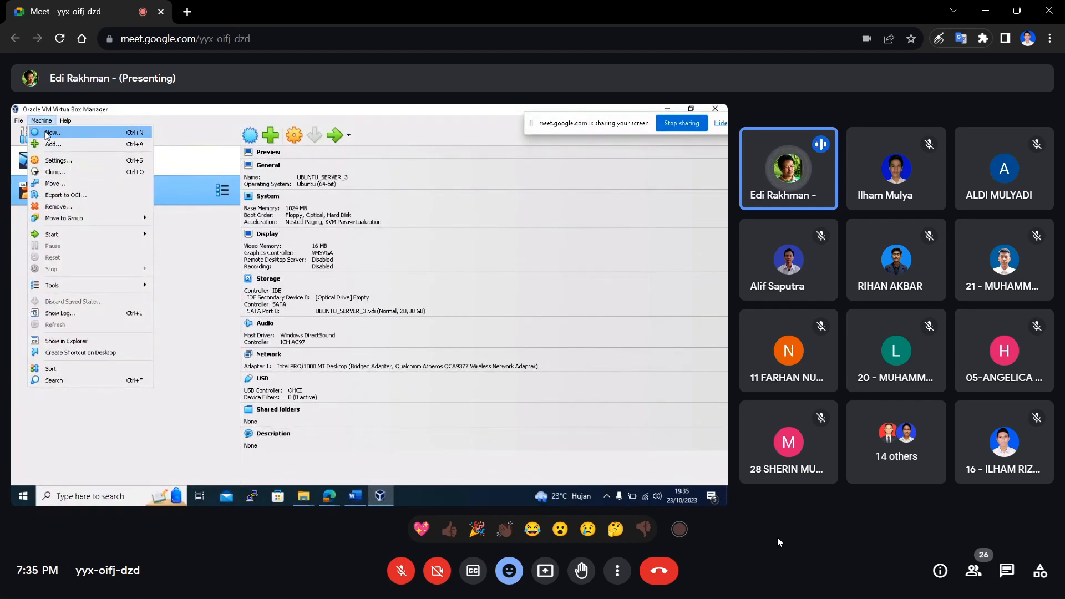
- Switch to OBS to check the running recording and its audio levels, and return to the Meet call in Chrome
click(564, 583)
mouse_move(532, 587)
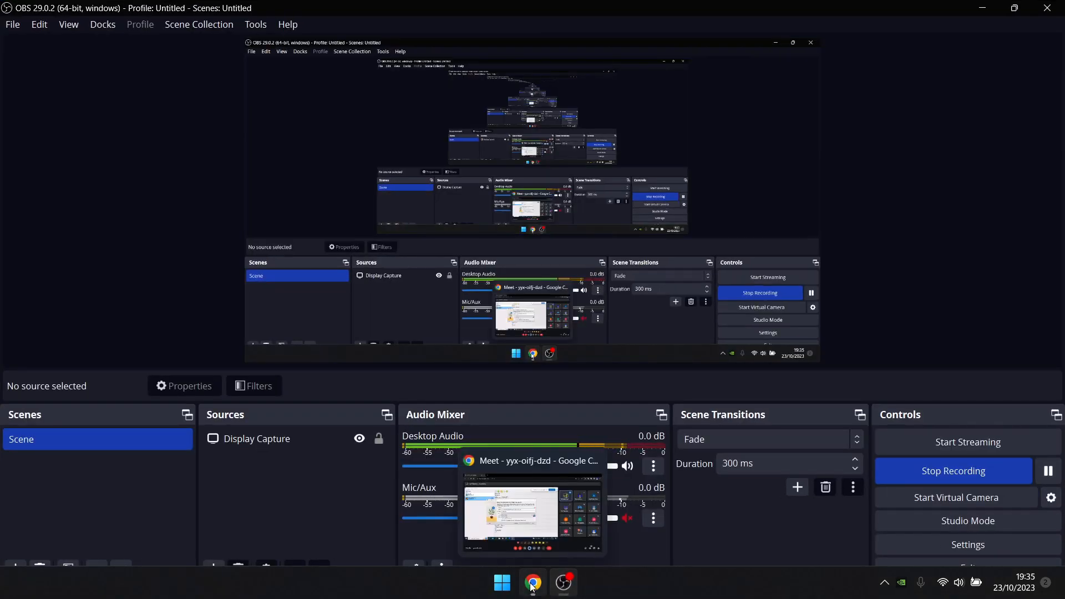
click(532, 513)
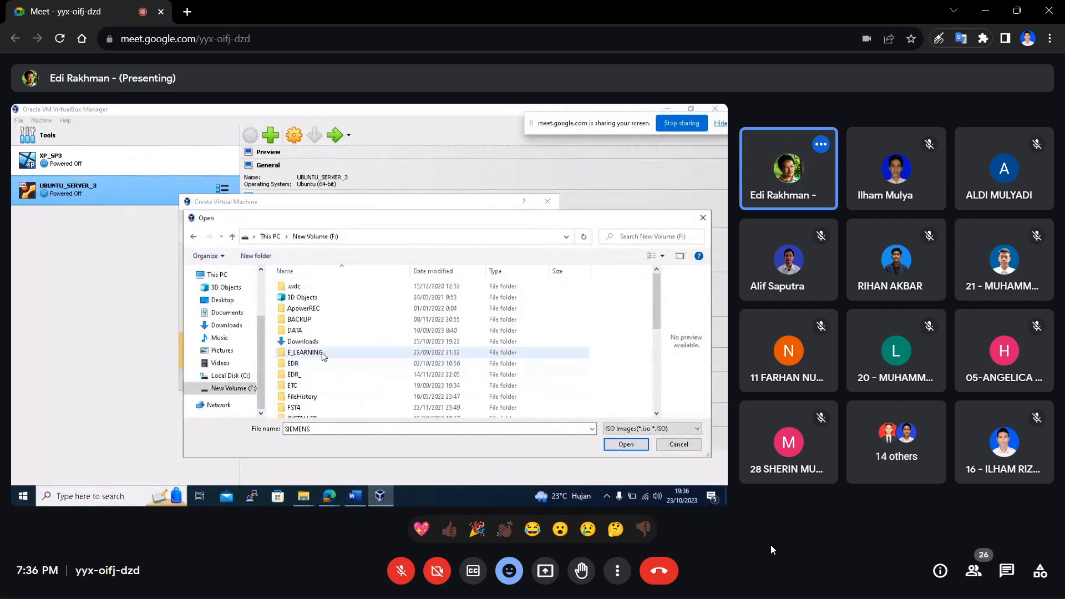
- Browse from drive F: to the folder EDR\TEACH\JARKOM_D4\Tools\LinuxSources to find the Ubuntu ISO images
scroll(306, 350, down, 5)
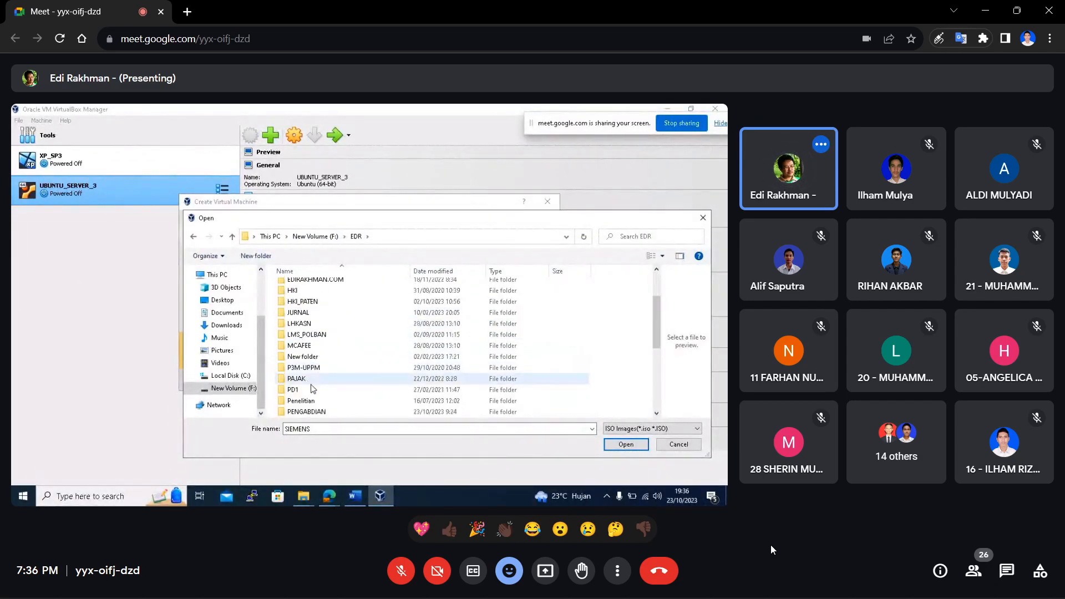
double_click(311, 395)
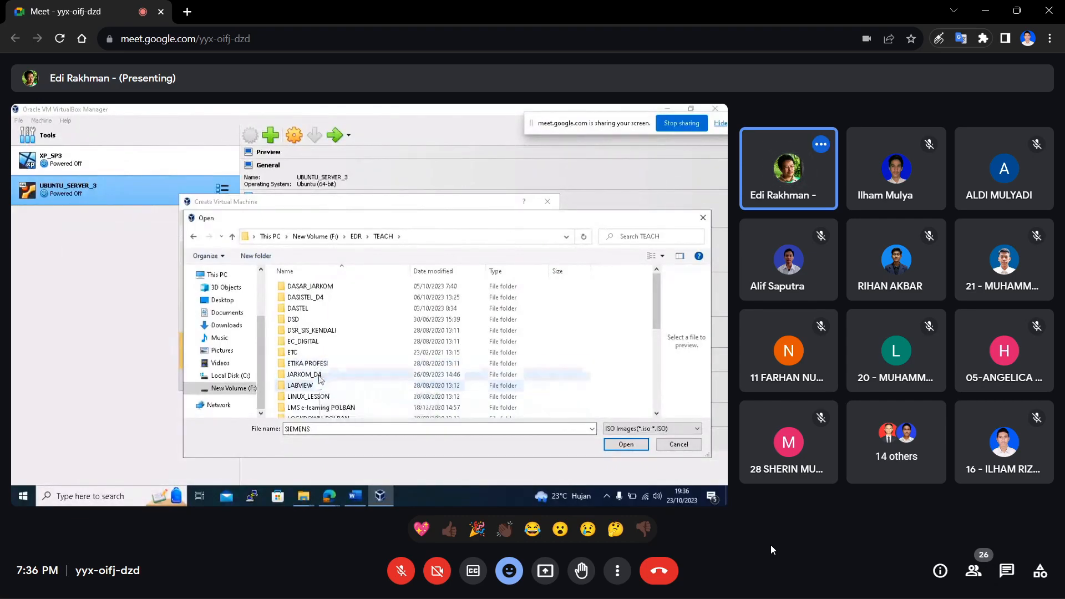
scroll(312, 356, down, 2)
double_click(314, 312)
scroll(314, 383, down, 2)
scroll(313, 383, down, 1)
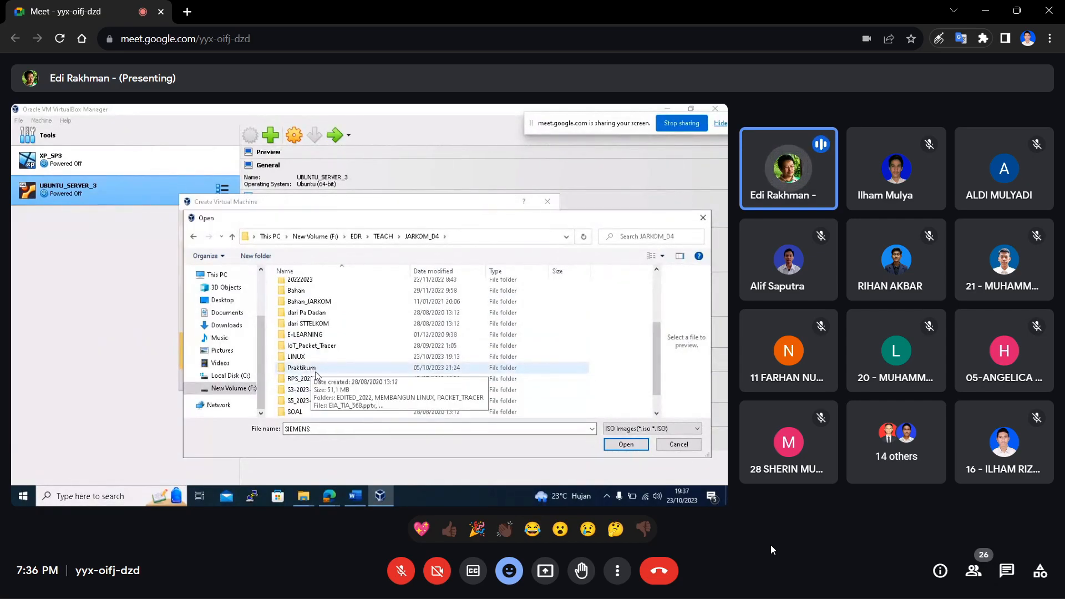
scroll(317, 363, up, 2)
scroll(313, 382, down, 3)
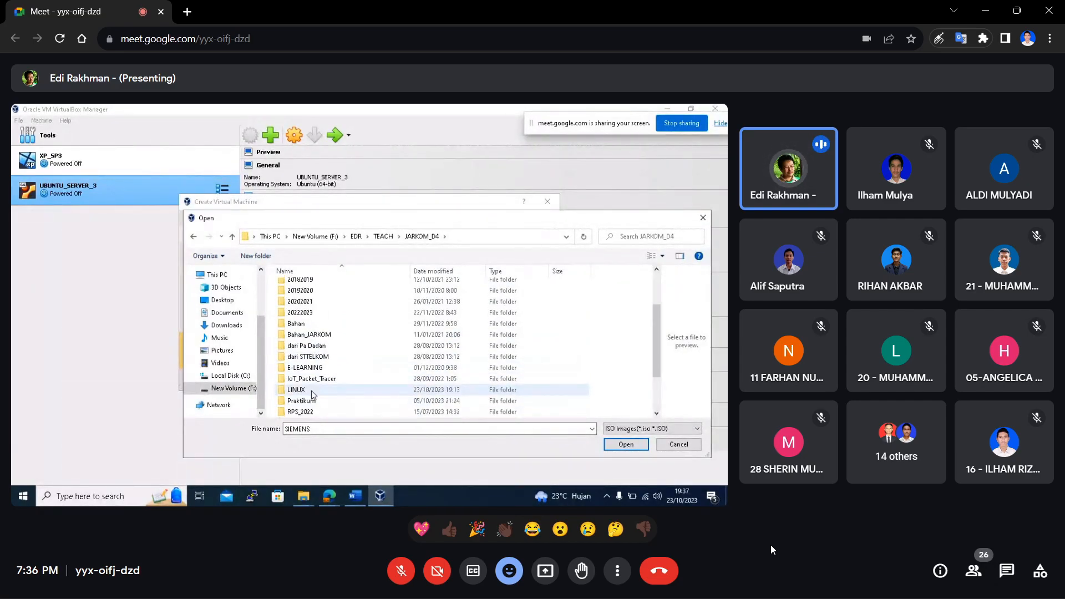
double_click(309, 399)
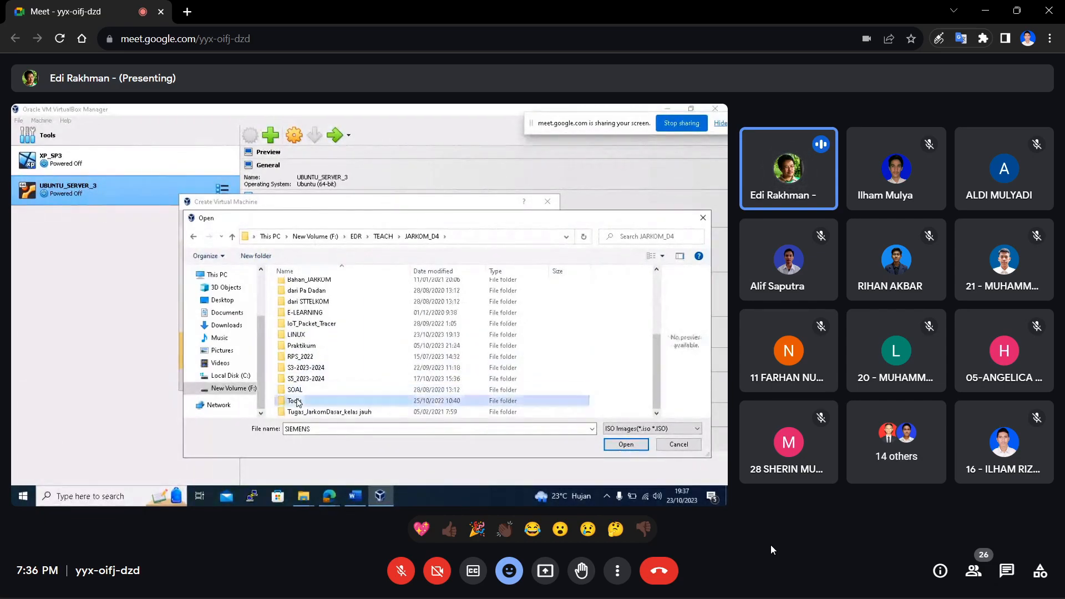
double_click(317, 300)
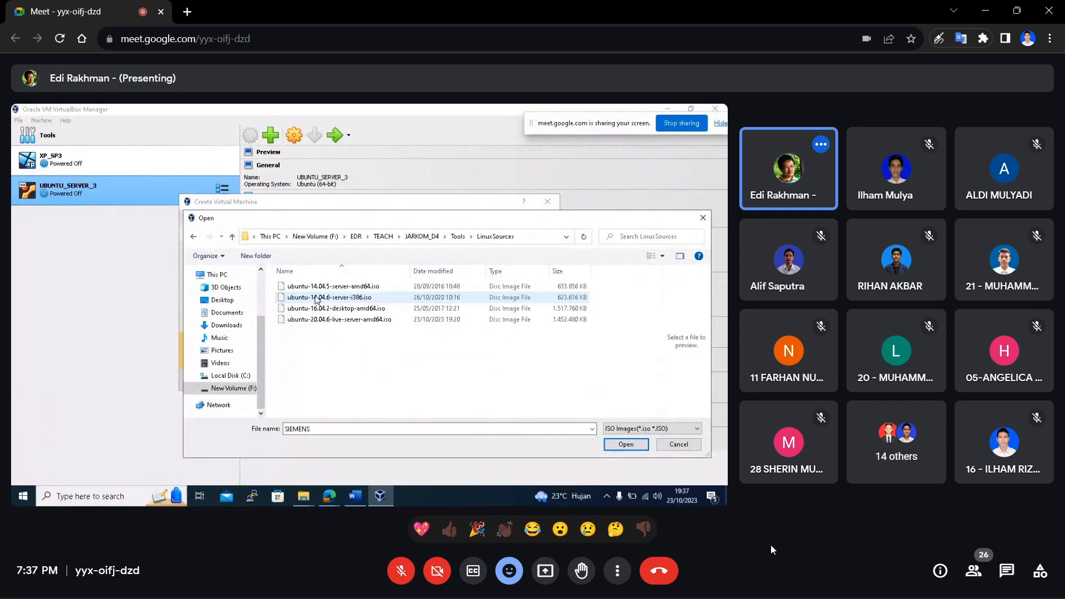
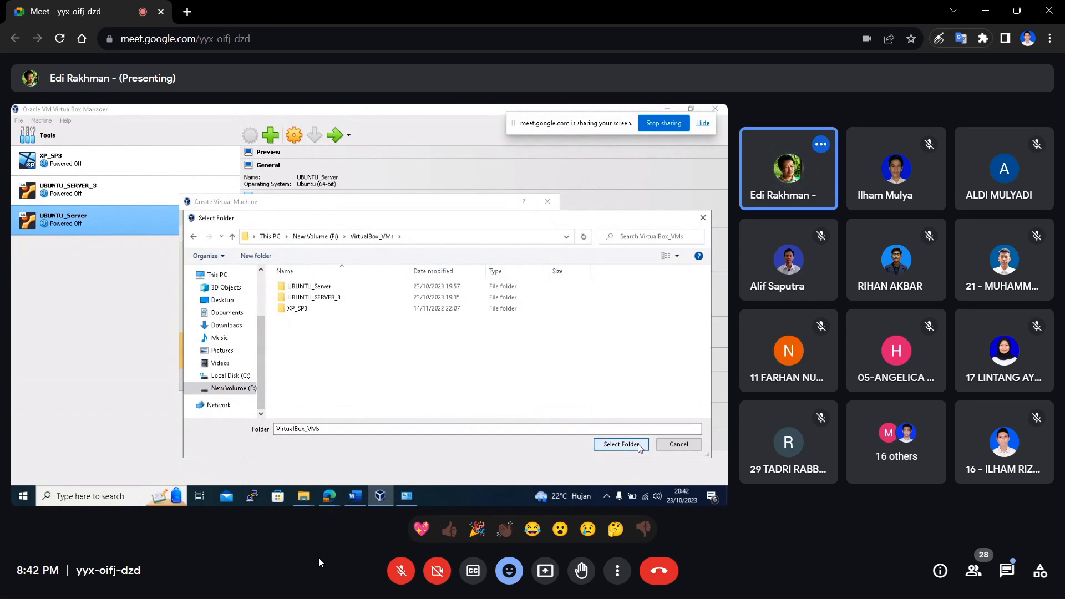
- Use F:\VirtualBox_VMs as the new machine's folder and select ubuntu-14.04.6-server-i386.iso as its ISO image
click(621, 444)
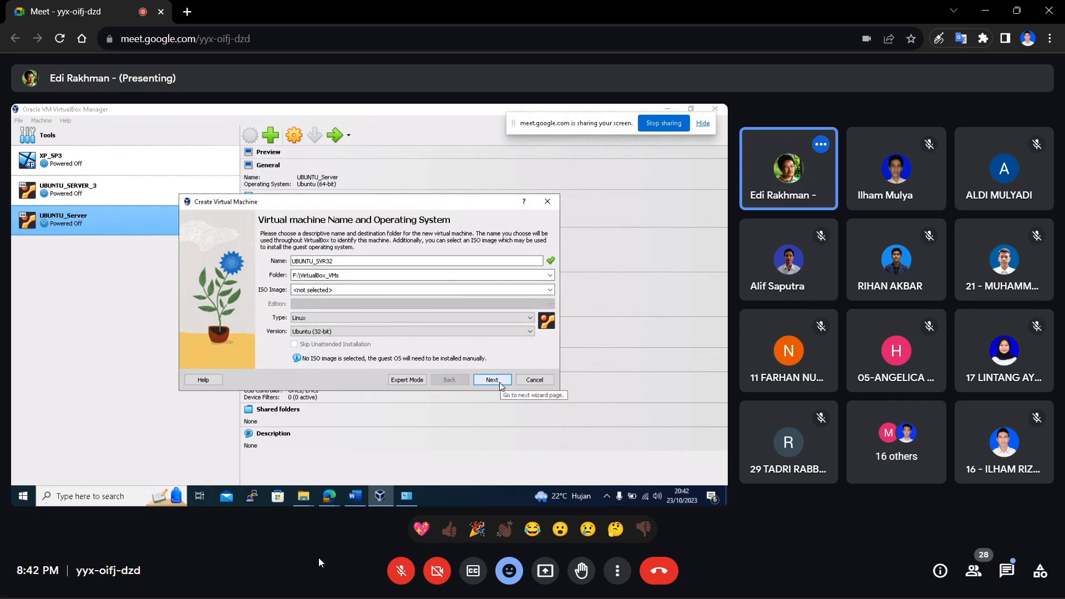
click(353, 292)
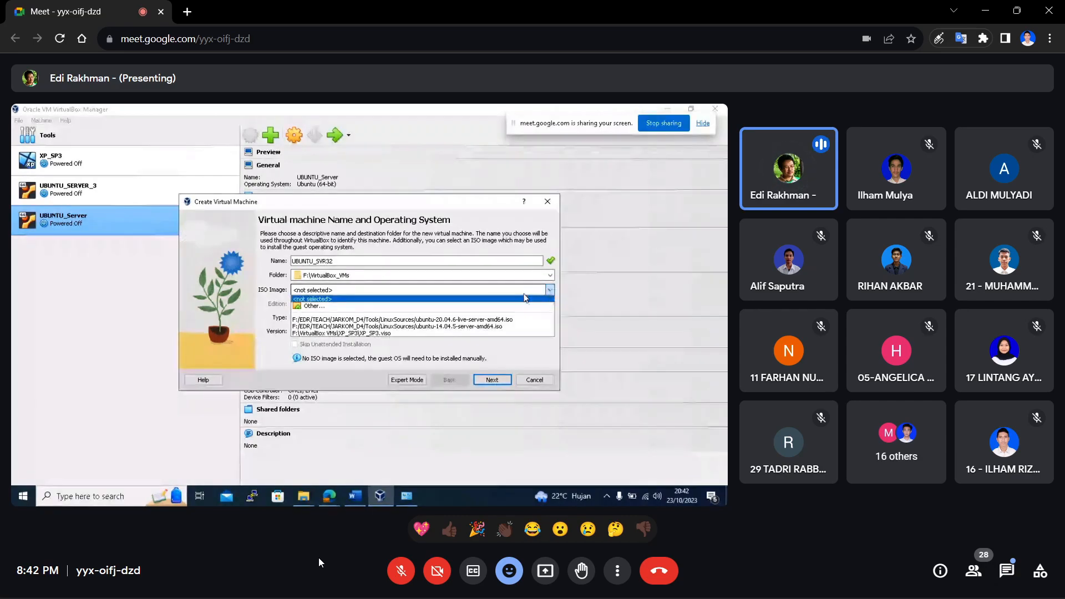
click(349, 308)
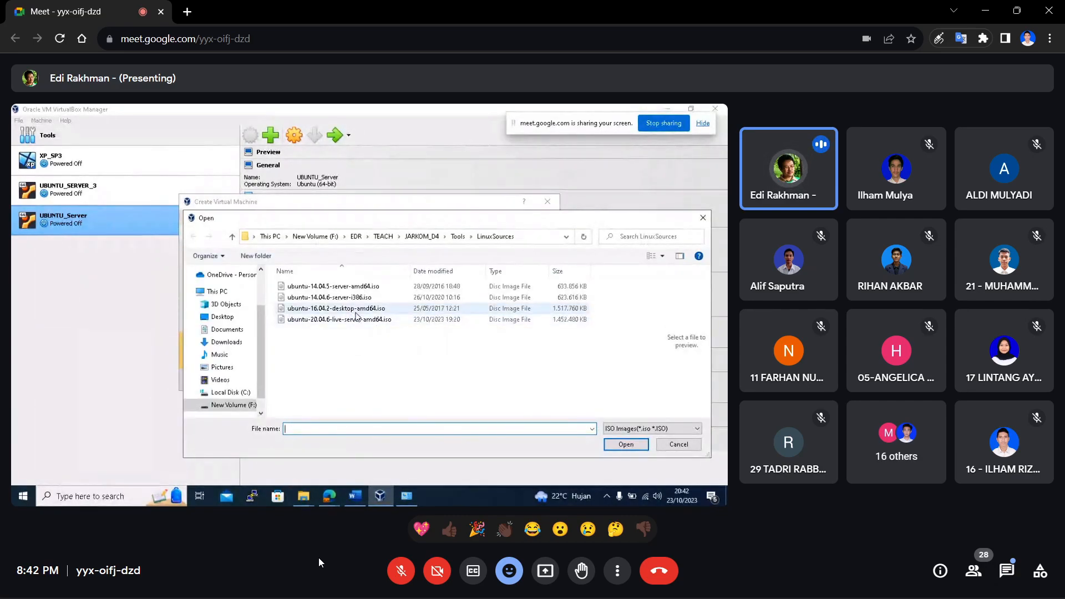
click(361, 301)
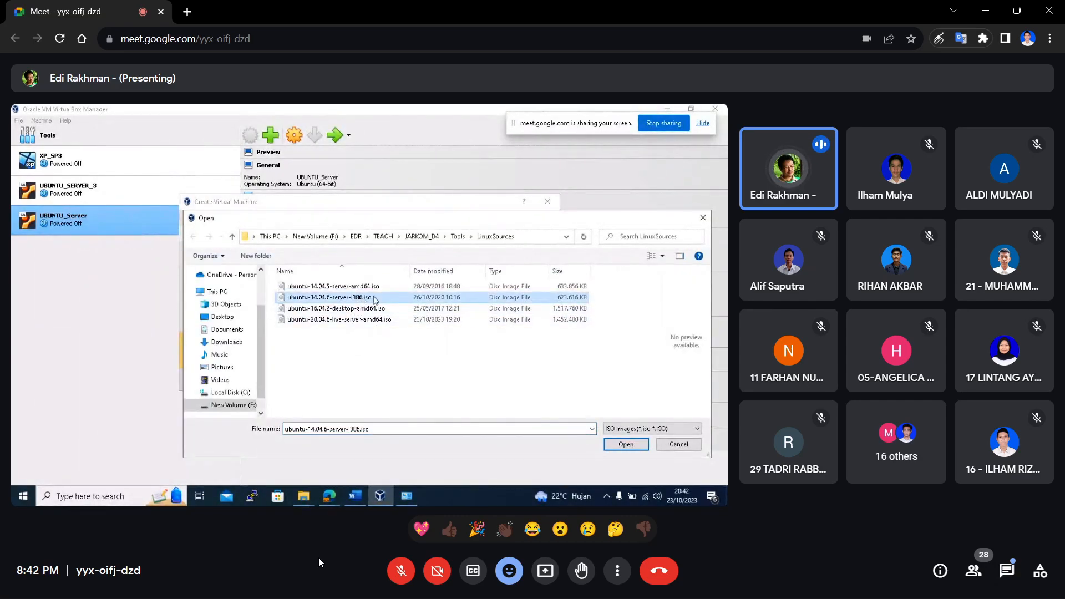
click(626, 445)
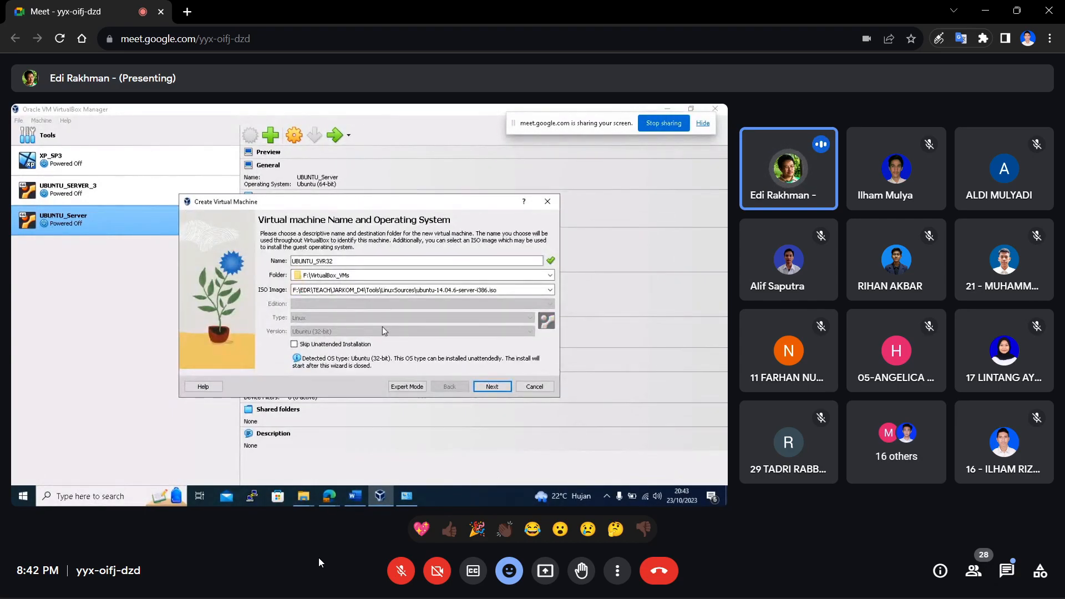
drag(293, 290, 365, 277)
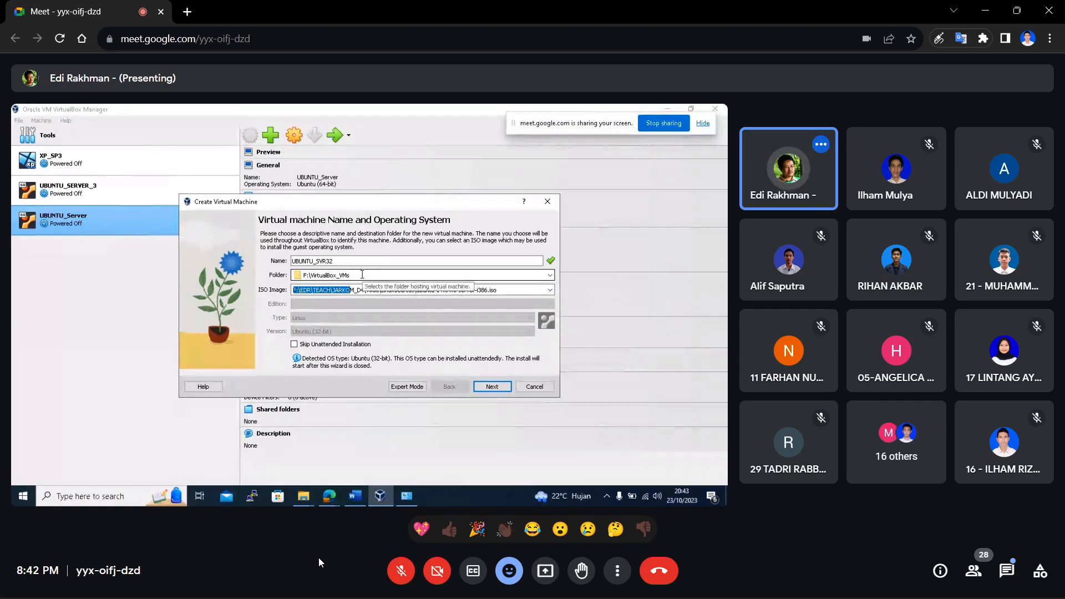
click(364, 274)
right_click(383, 281)
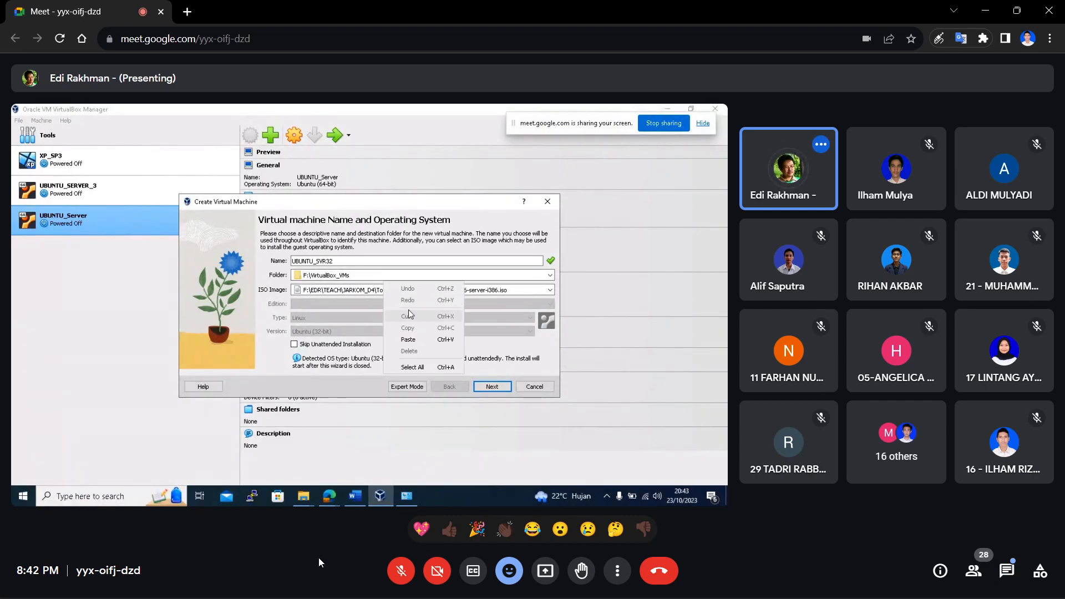
click(574, 351)
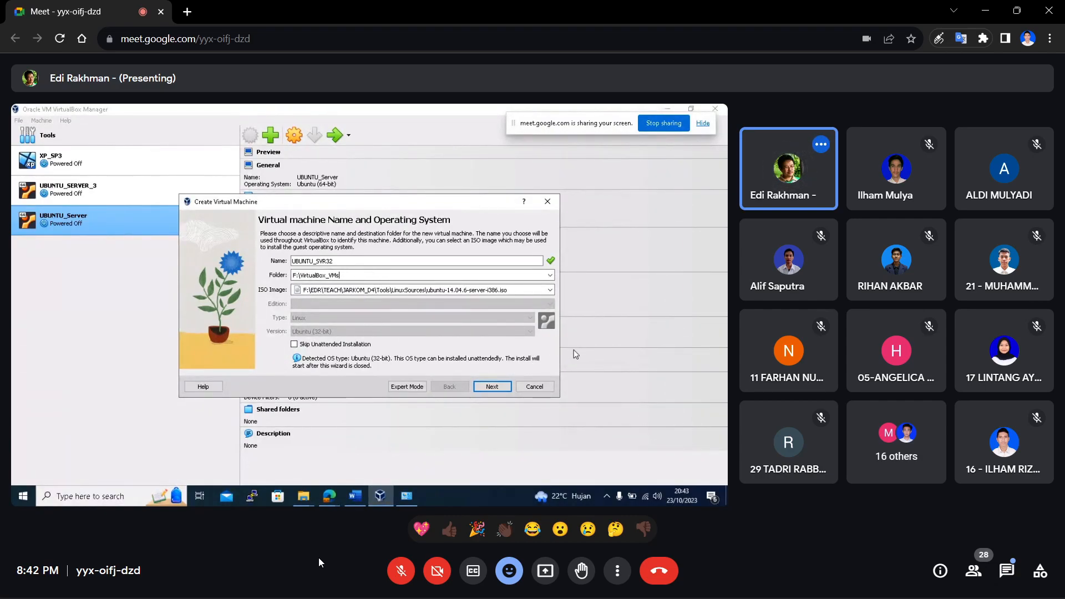
- Continue to the unattended install setup, set the username to edr, and enter, repeat and check the account password
click(504, 386)
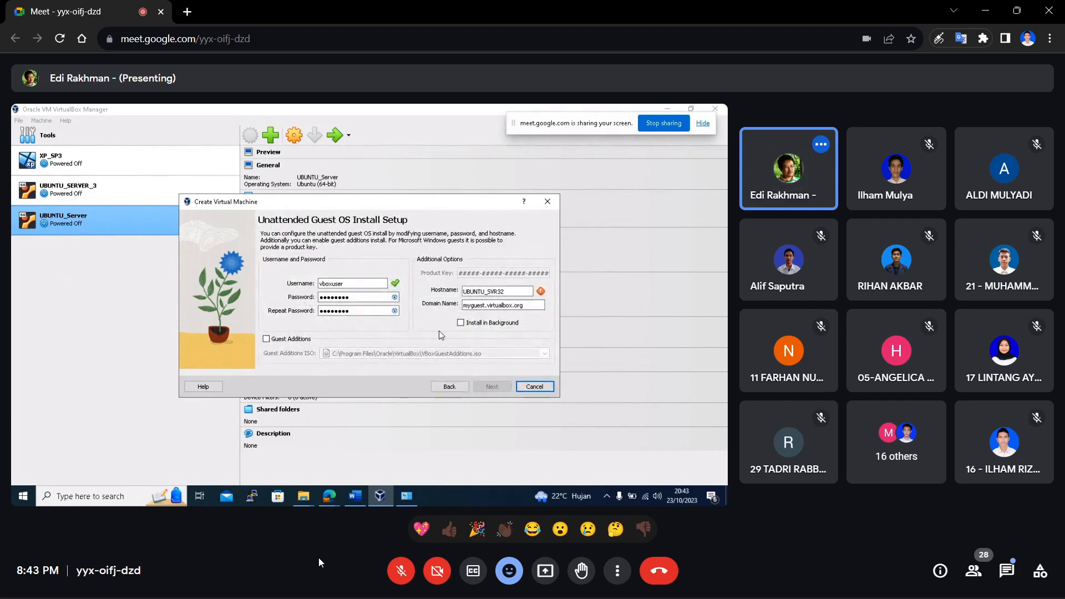
double_click(371, 284)
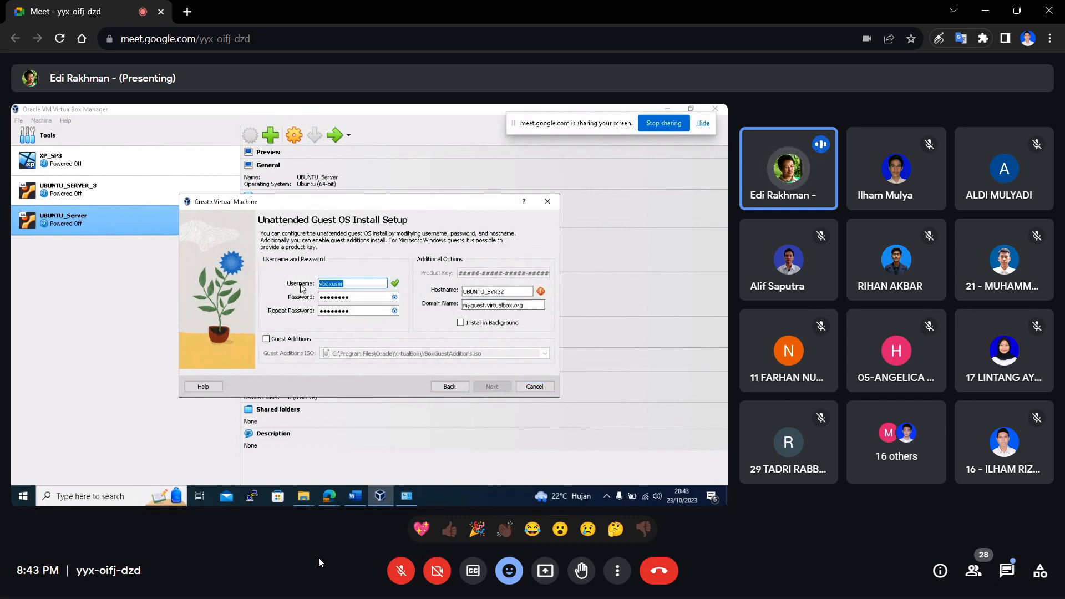
text(edr)
key(Tab)
text(e)
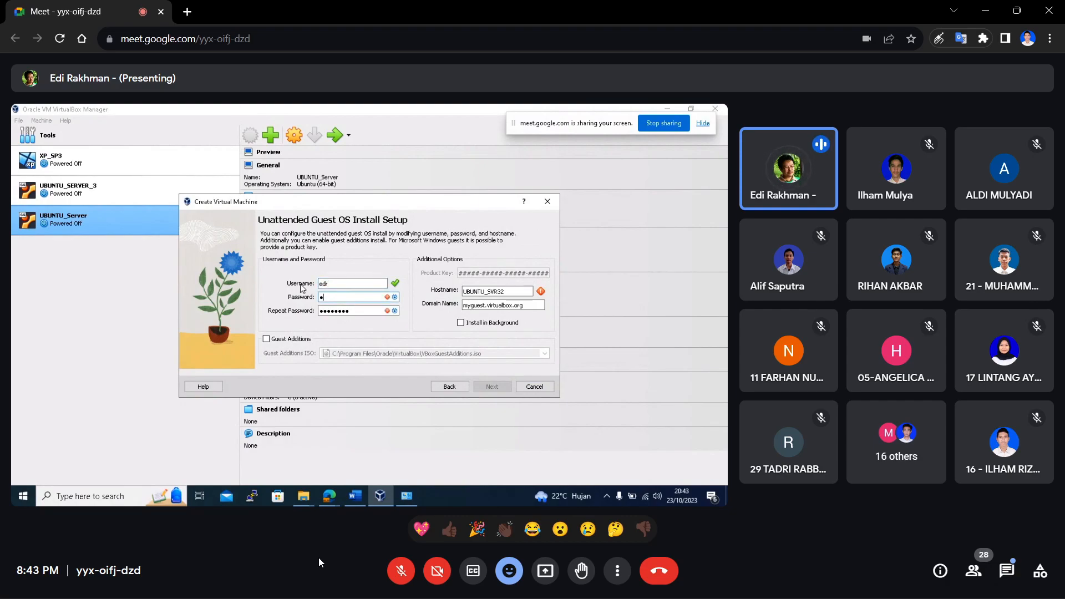
text(•••)
key(Tab)
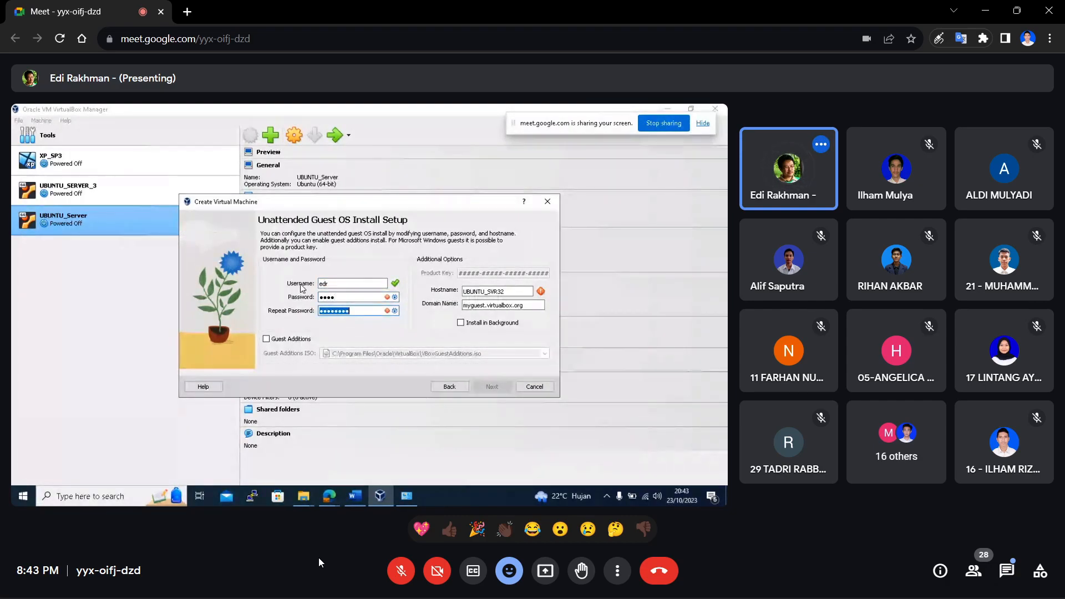
text(••••)
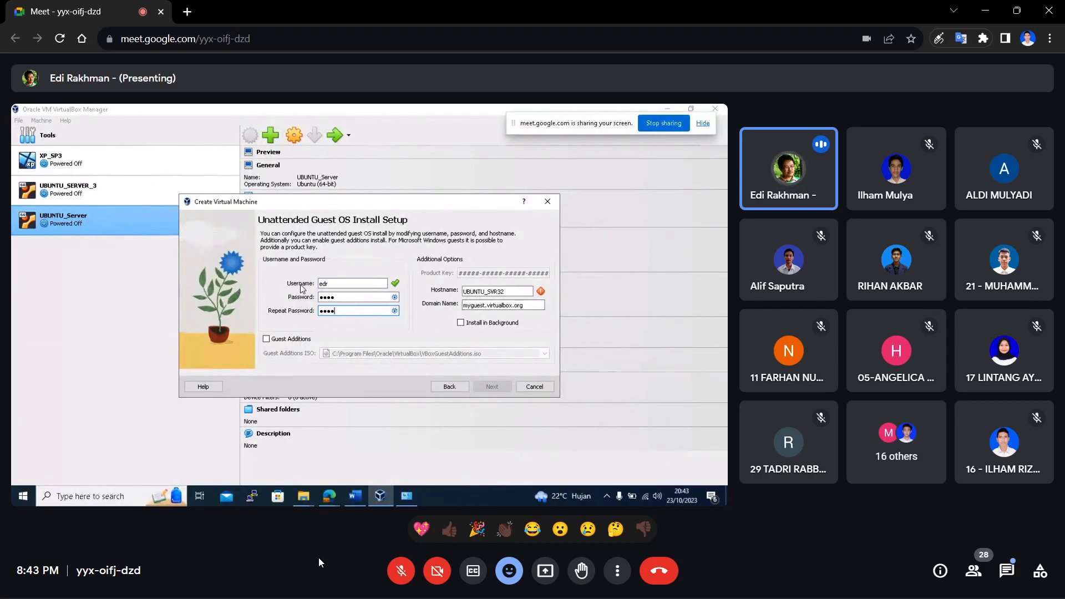
click(394, 298)
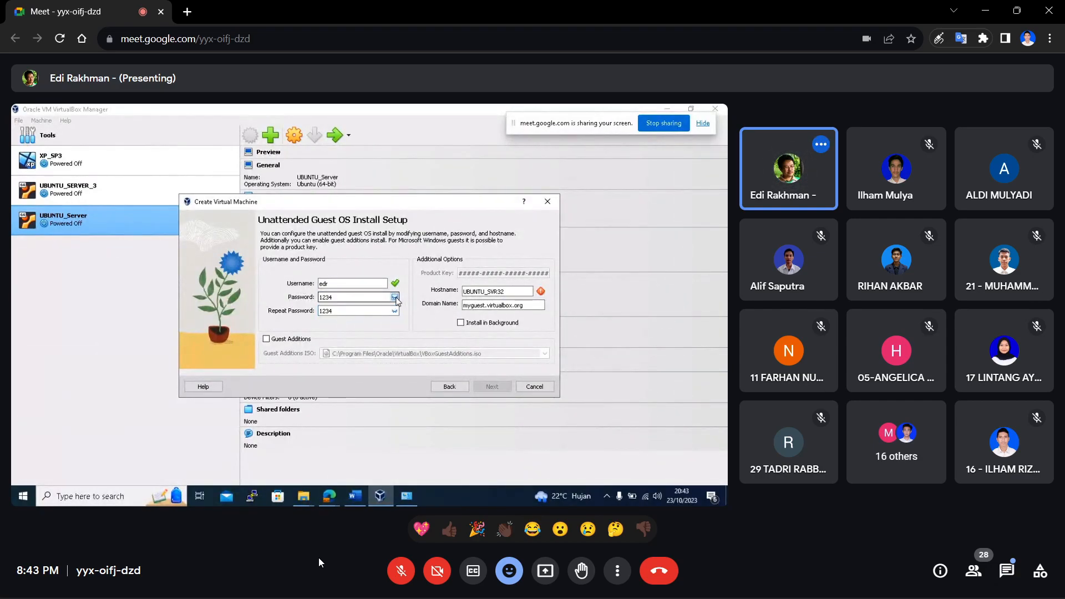
click(394, 297)
- Replace the guest's hostname with UBUNTU.Svr32 in the unattended install setup
click(486, 292)
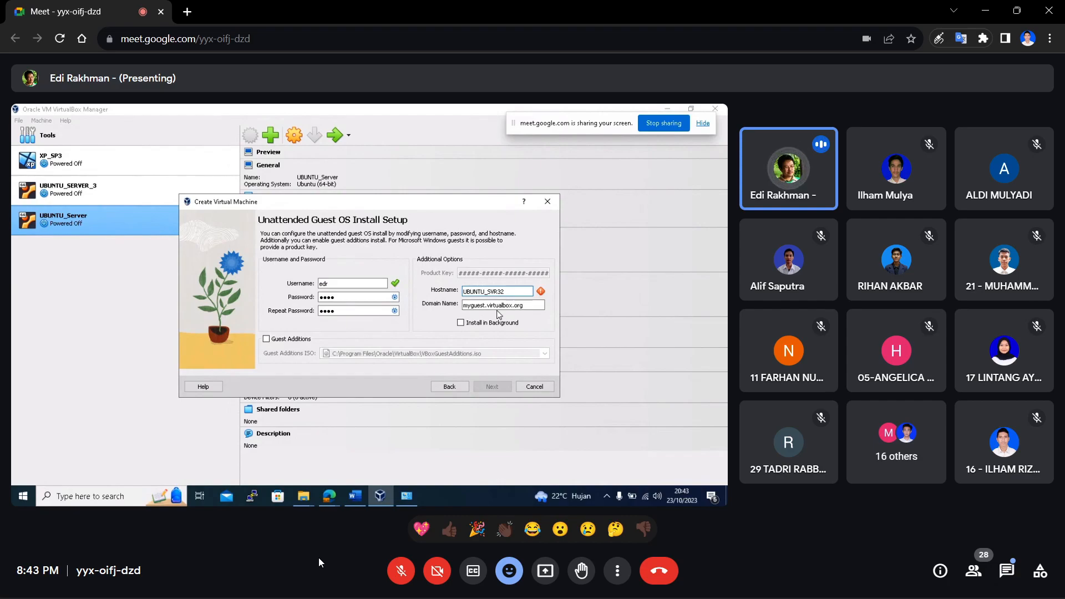
key(BackSpace)
key(BackSpace)
key(BackSpace)
text(BUNTU)
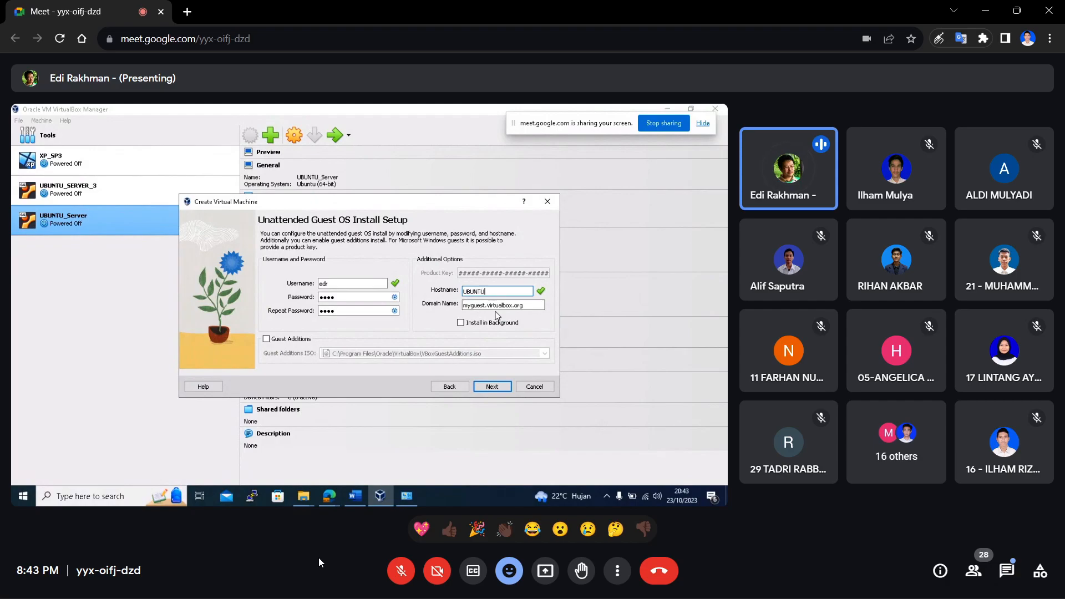
text(.)
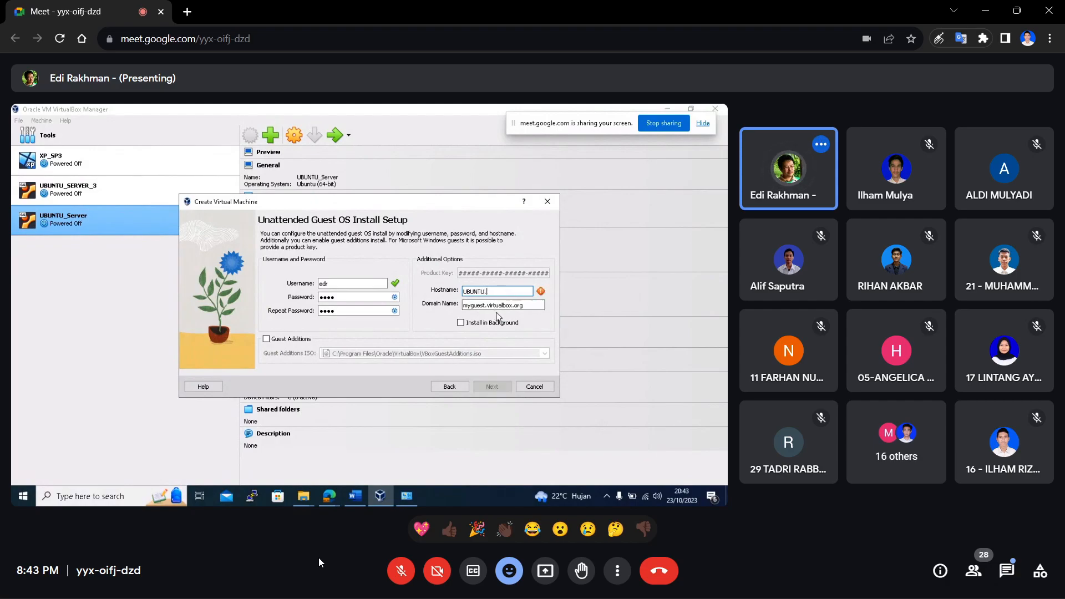
text(Svr)
click(493, 304)
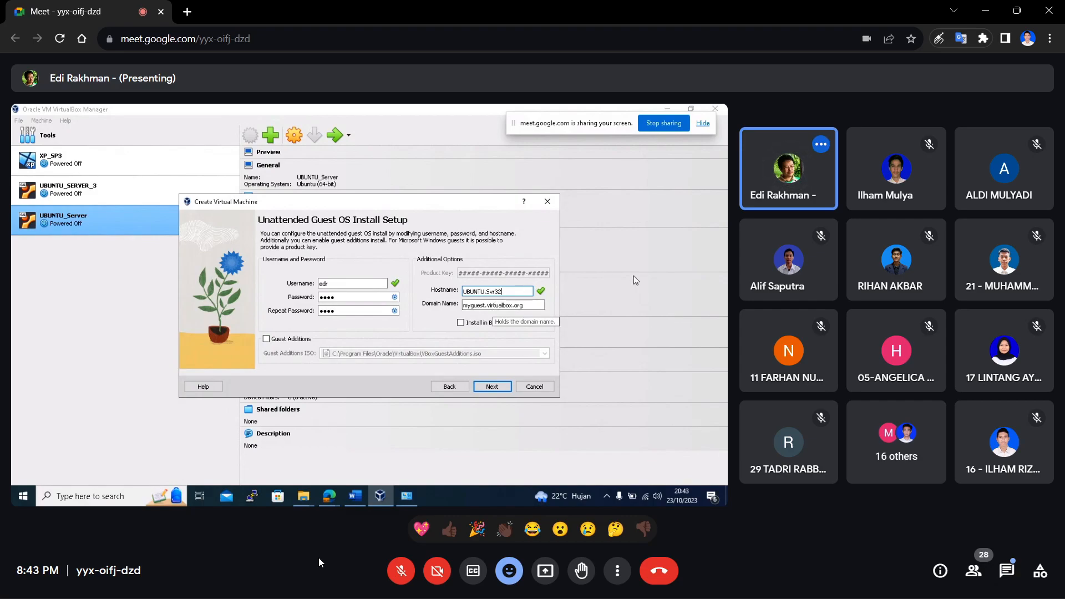